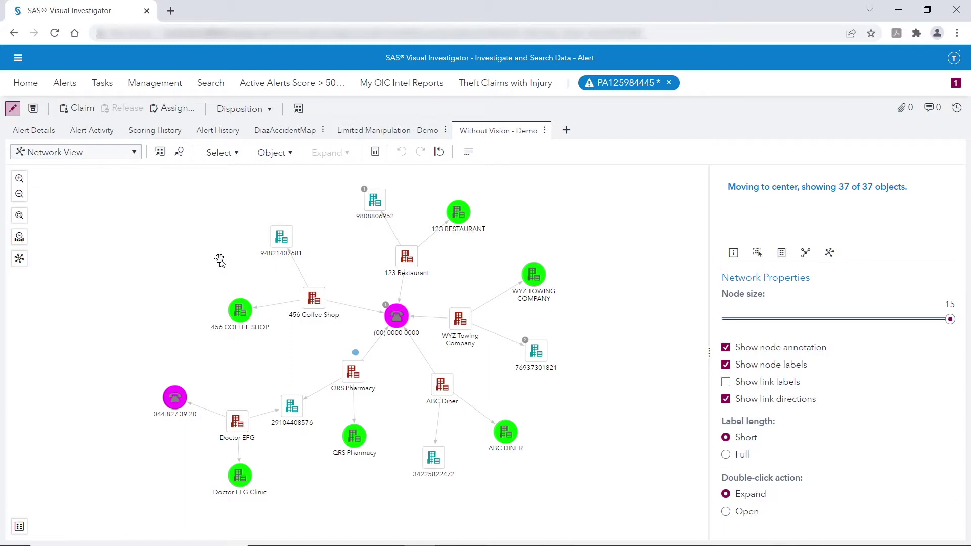
{"action": "key", "text": "Up"}
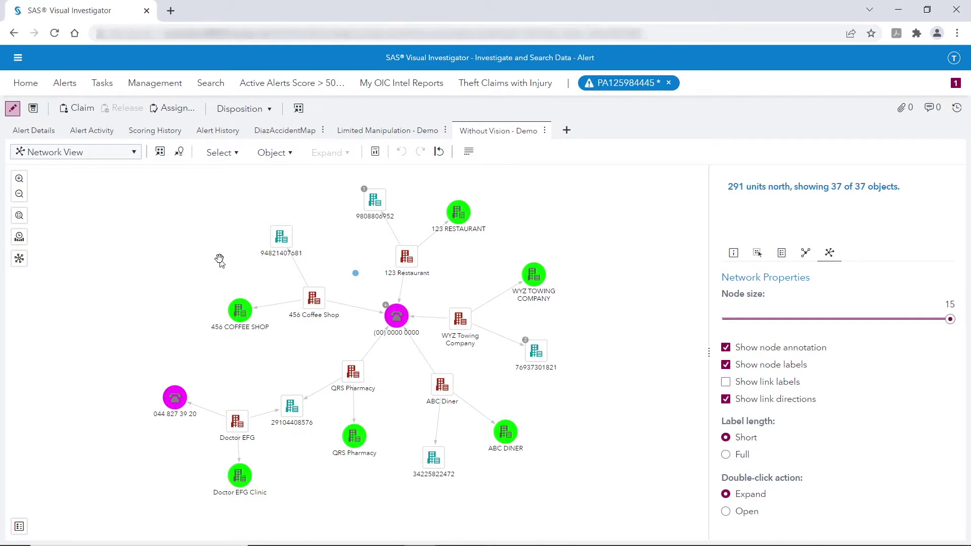
{"action": "key", "text": "Right"}
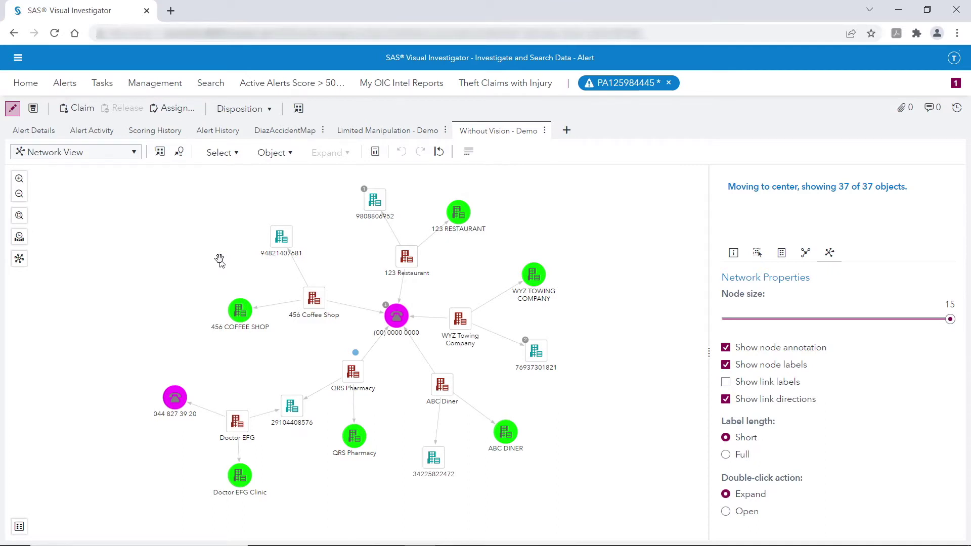
{"action": "key", "text": "Up"}
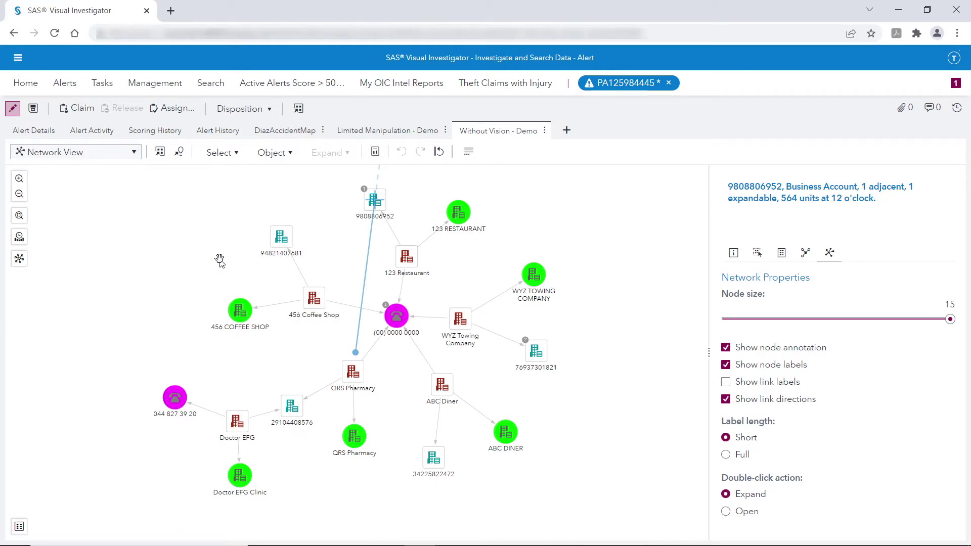
{"action": "key", "text": "Right"}
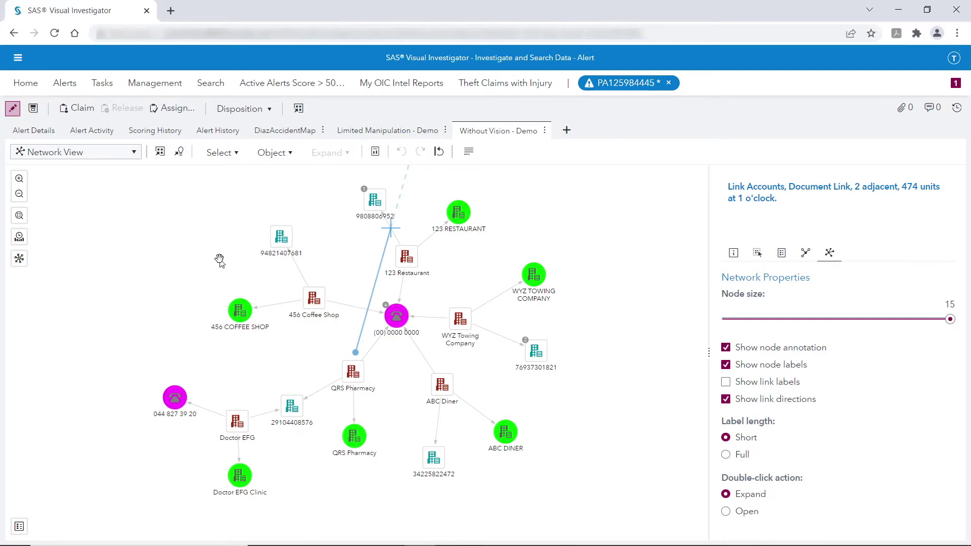
{"action": "key", "text": "Left"}
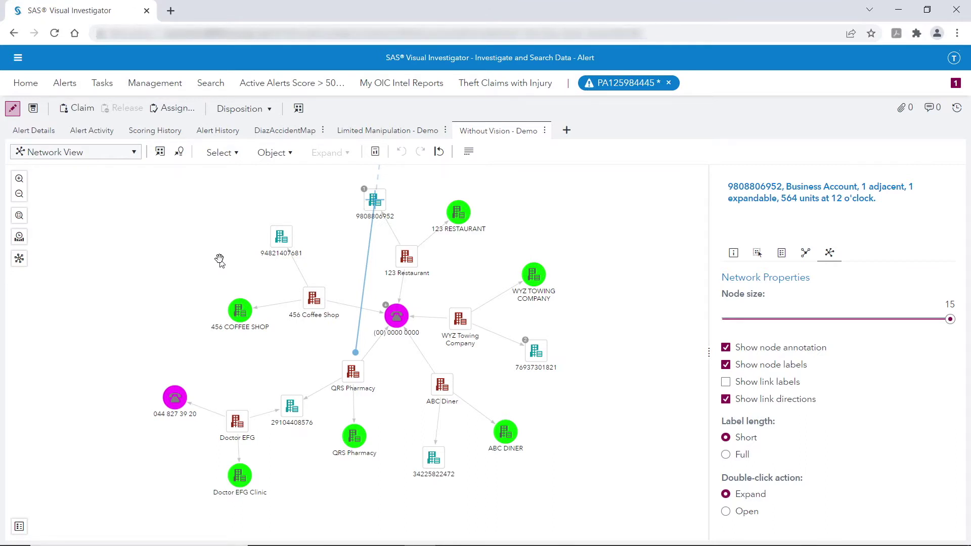
{"action": "key", "text": "Right"}
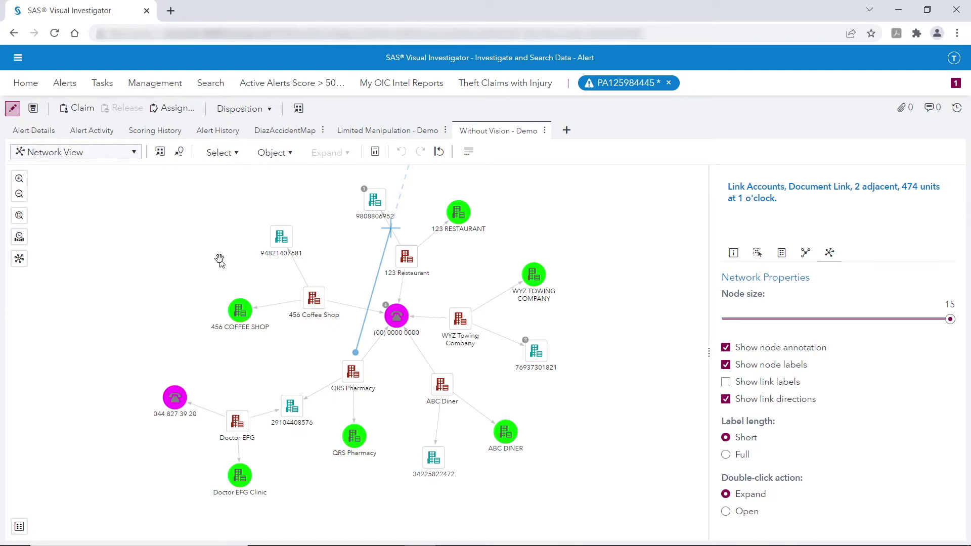
Move onto the Link Accounts document link and have its current coordinates reported
{"action": "key", "text": "Return"}
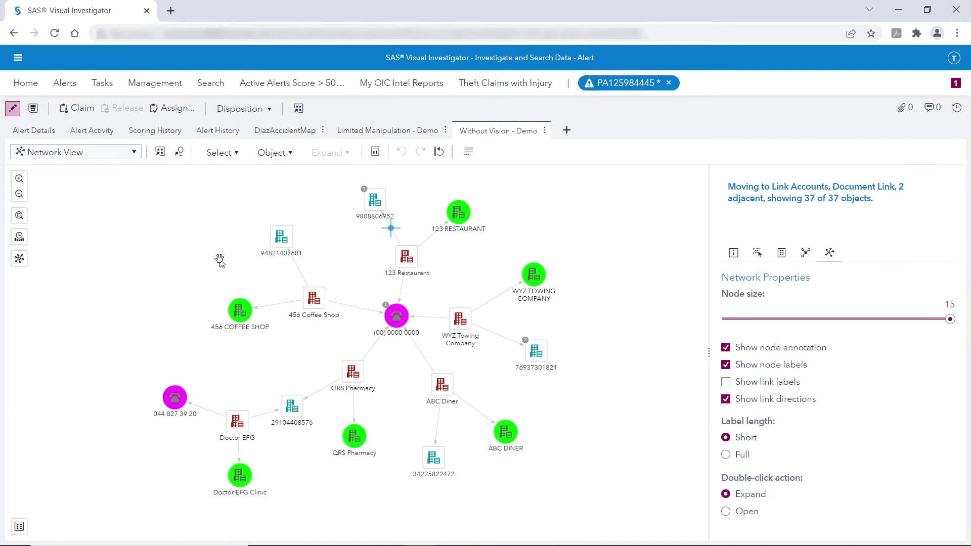
{"action": "key", "text": "c"}
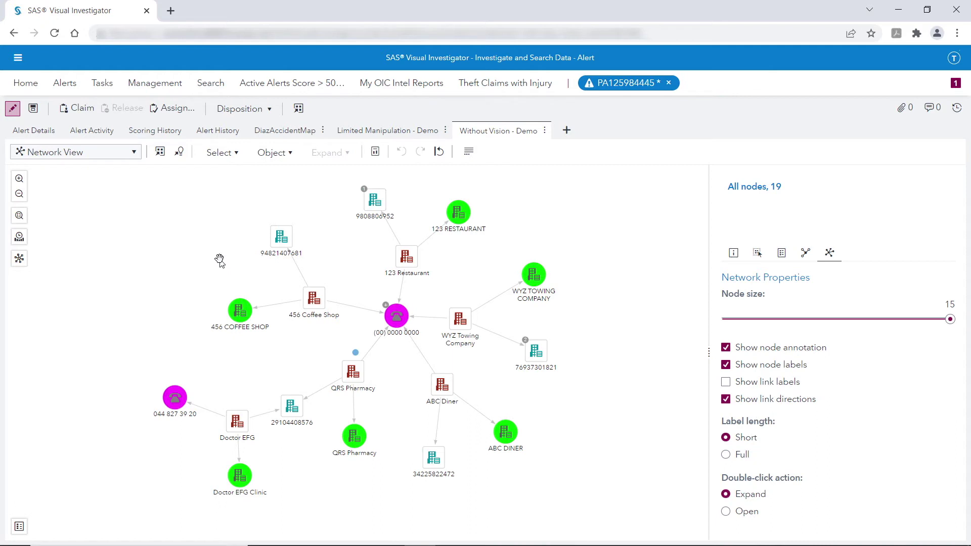
{"action": "key", "text": "Tab"}
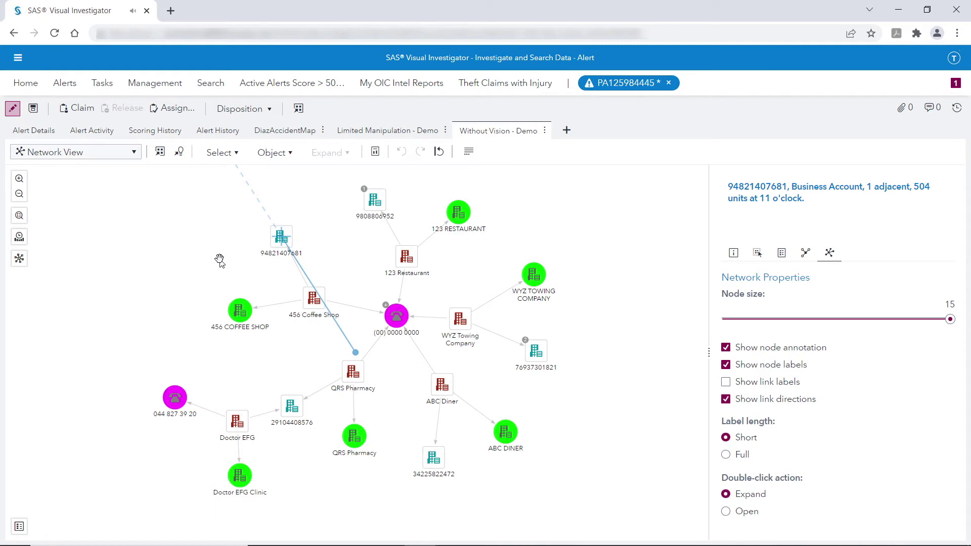
{"action": "key", "text": "Tab"}
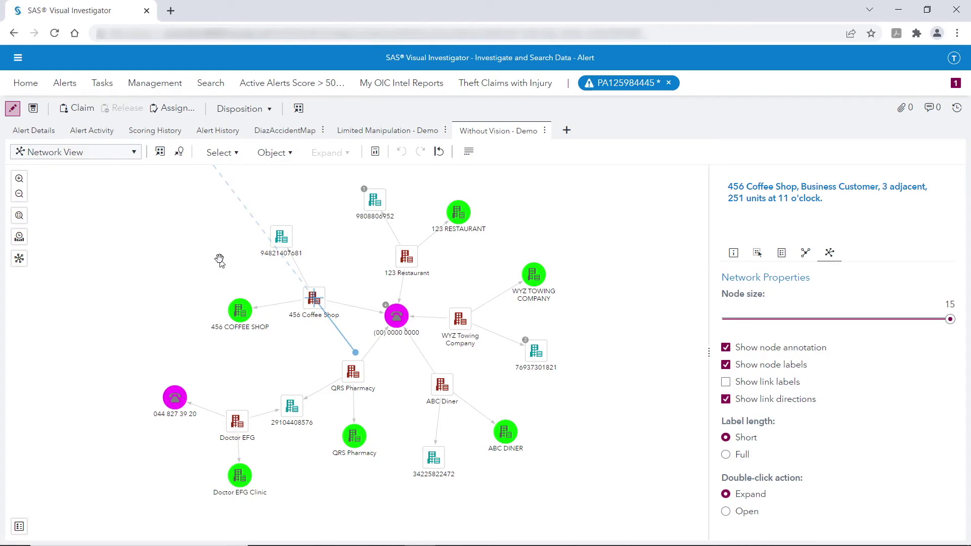
{"action": "key", "text": "Tab"}
{"action": "key", "text": "Tab"}
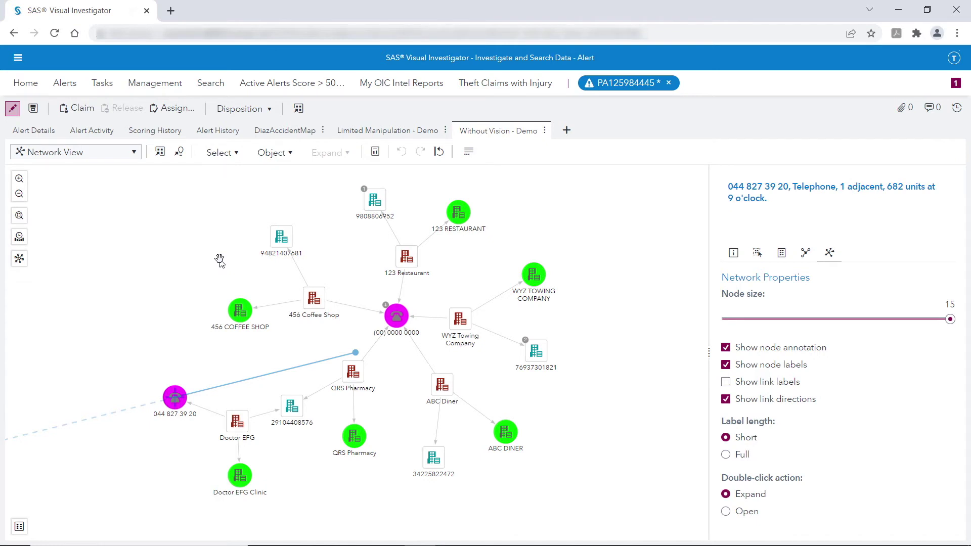
{"action": "key", "text": "Tab"}
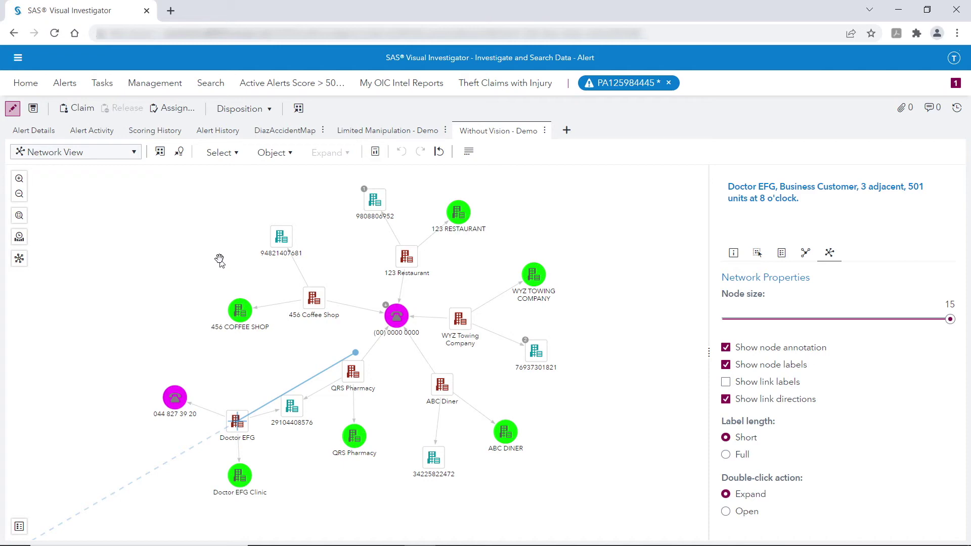
Jump to Doctor EFG and sweep its 2, 6 and 10 o'clock links back round to the node
{"action": "key", "text": "Return"}
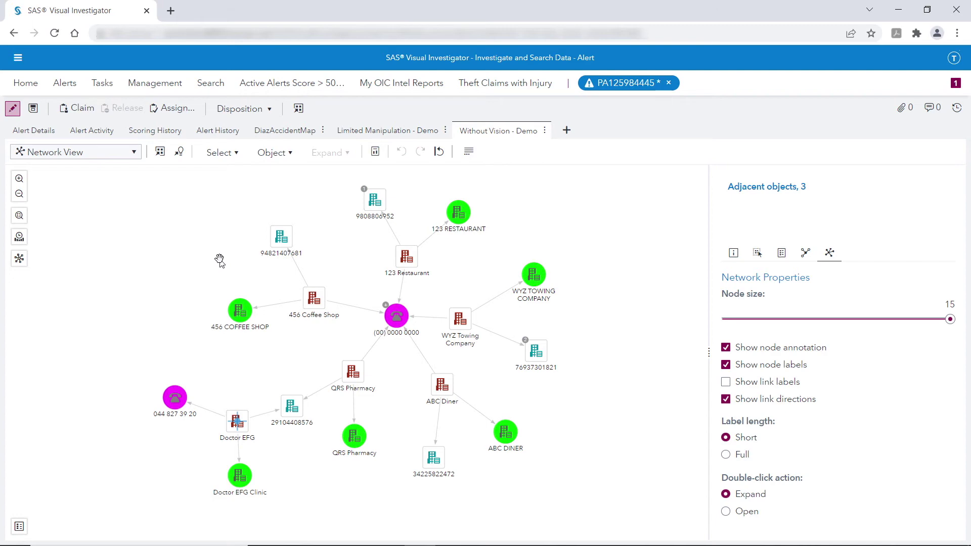
{"action": "key", "text": "Tab"}
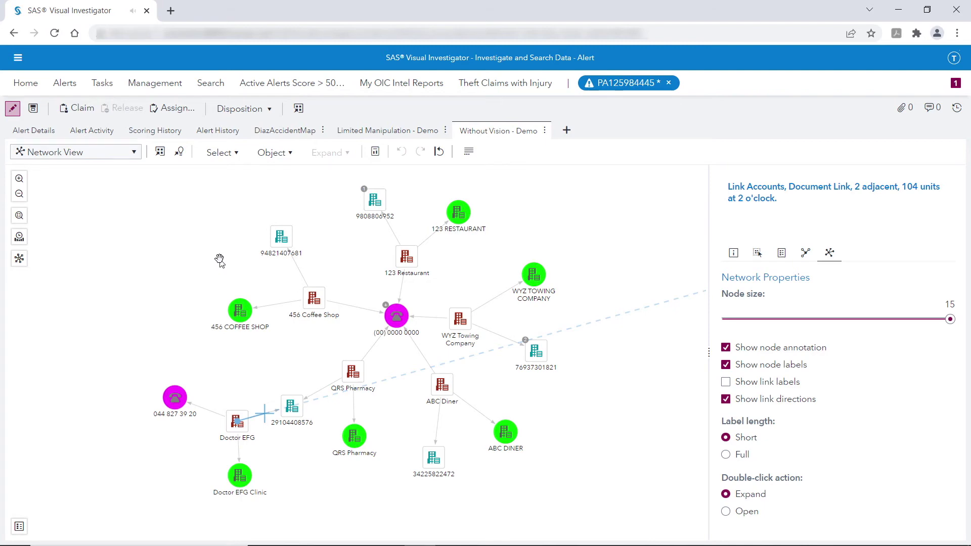
{"action": "key", "text": "Tab"}
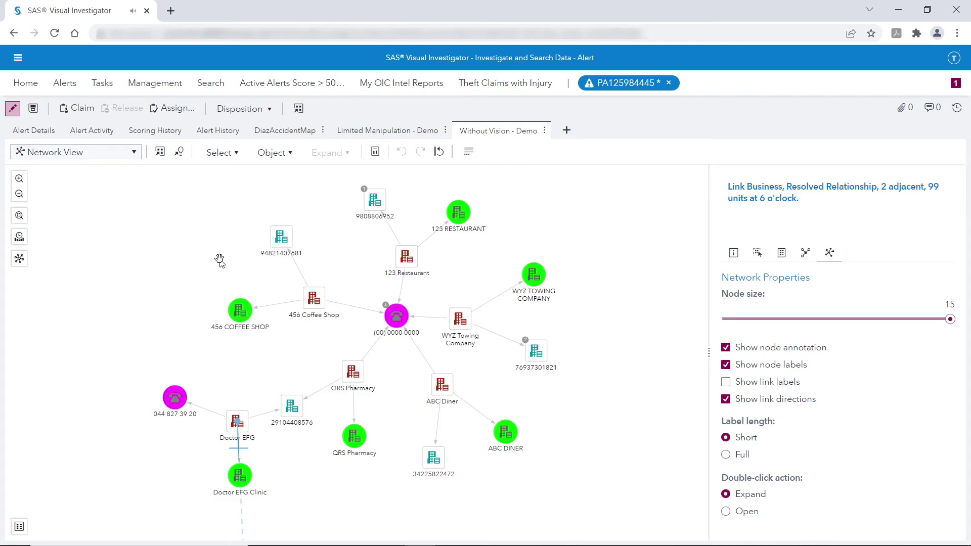
{"action": "key", "text": "Tab"}
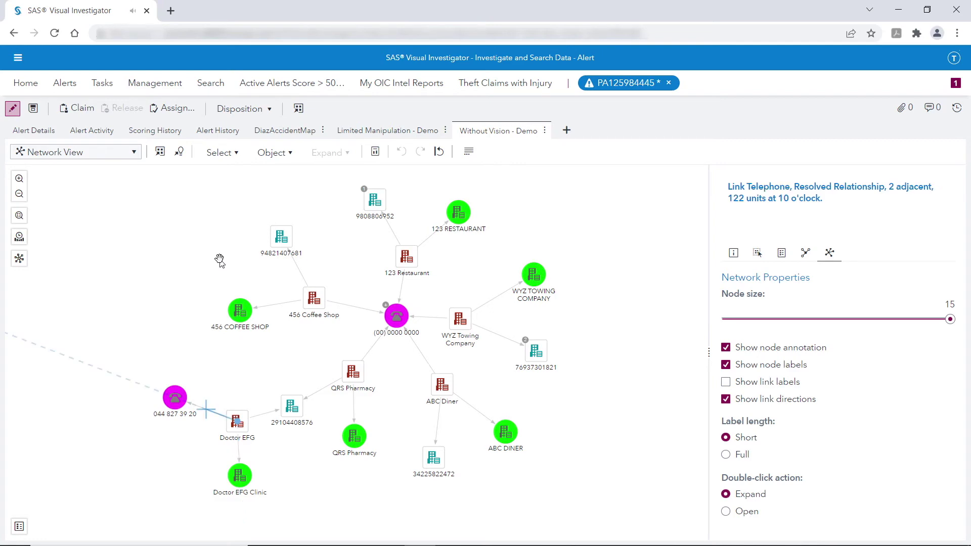
{"action": "key", "text": "Tab"}
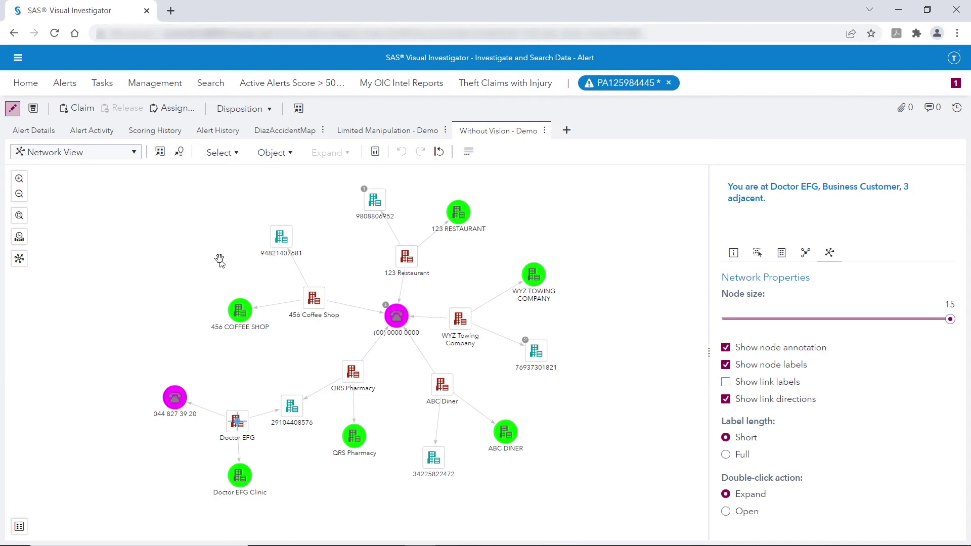
{"action": "key", "text": "Tab"}
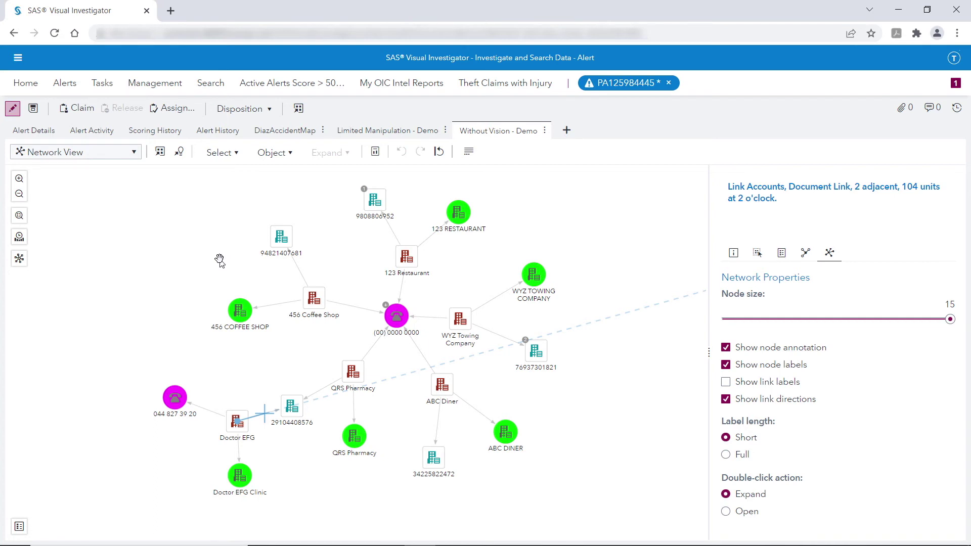
{"action": "key", "text": "Return"}
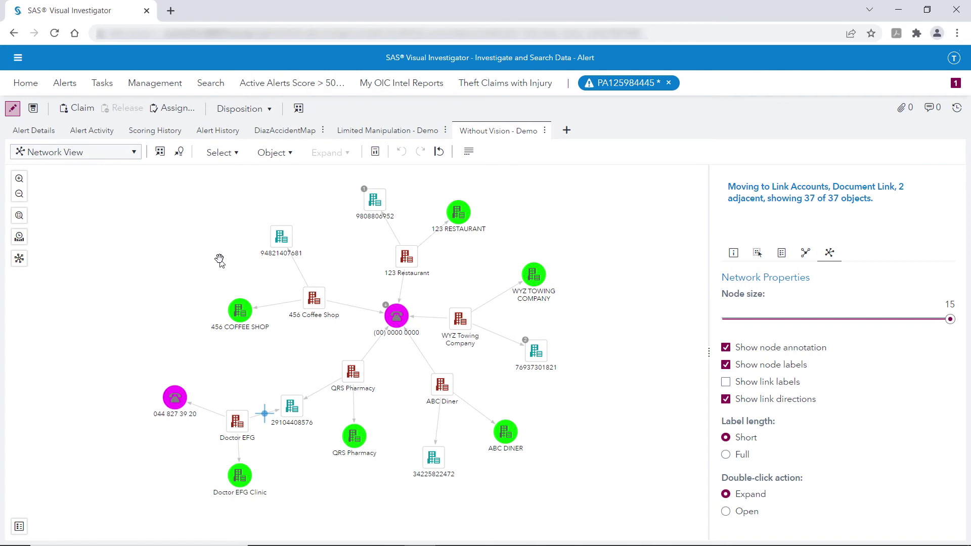
{"action": "key", "text": "Right"}
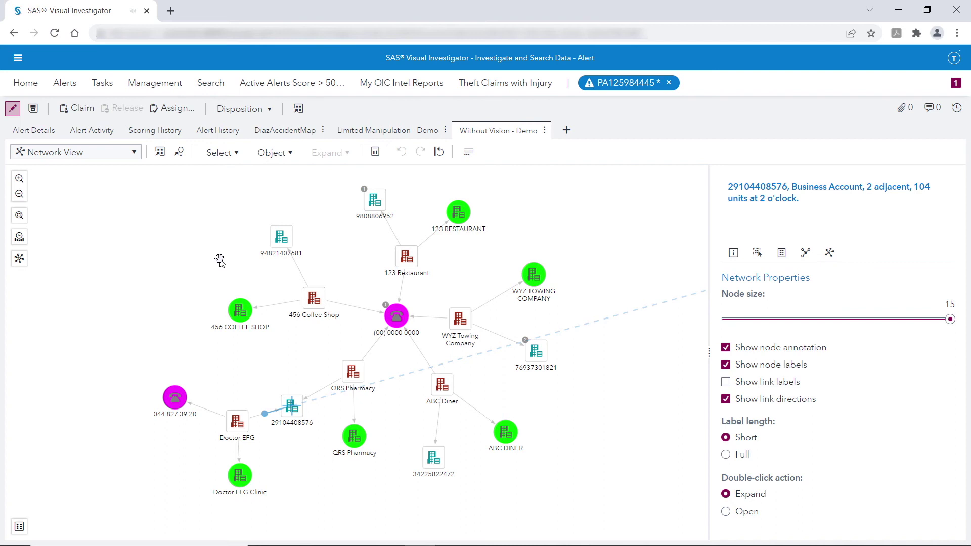
{"action": "key", "text": "Return"}
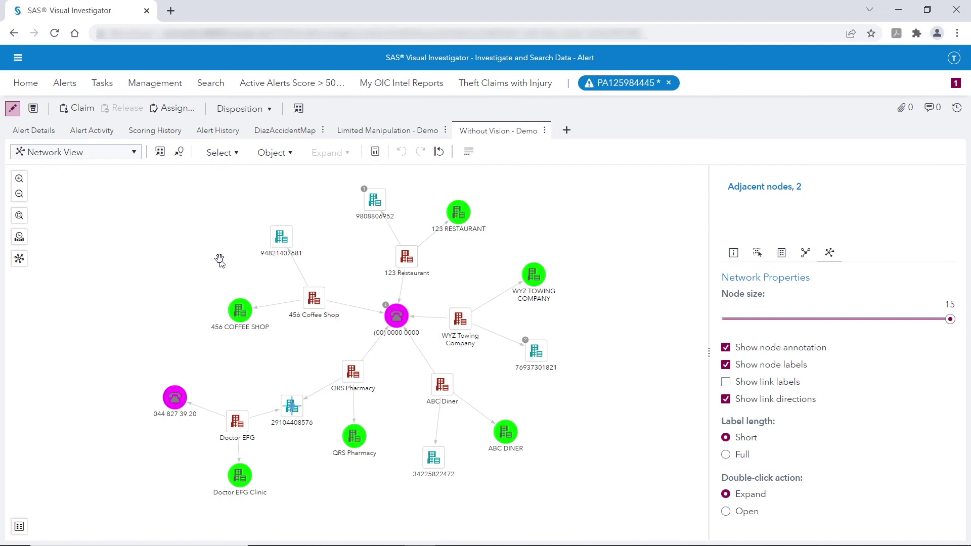
{"action": "key", "text": "Right"}
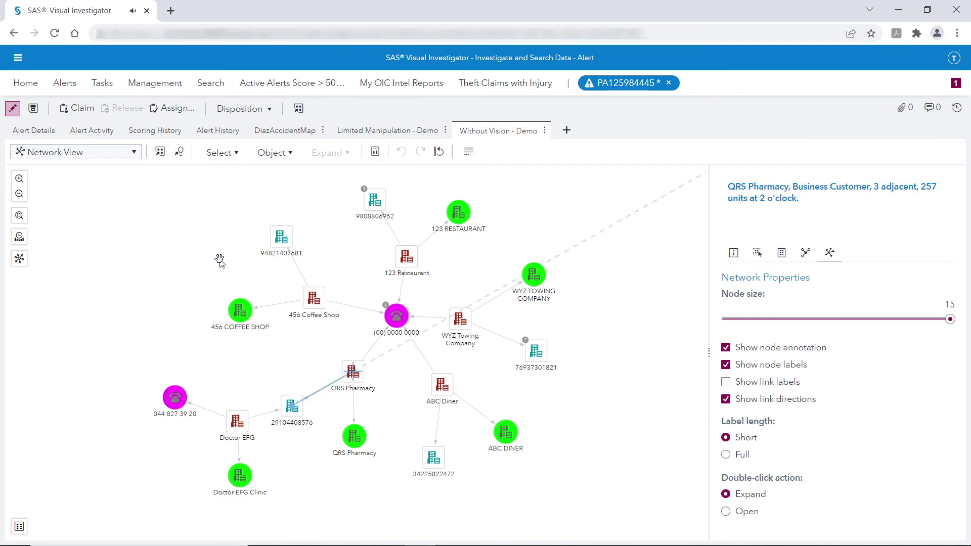
{"action": "key", "text": "Left"}
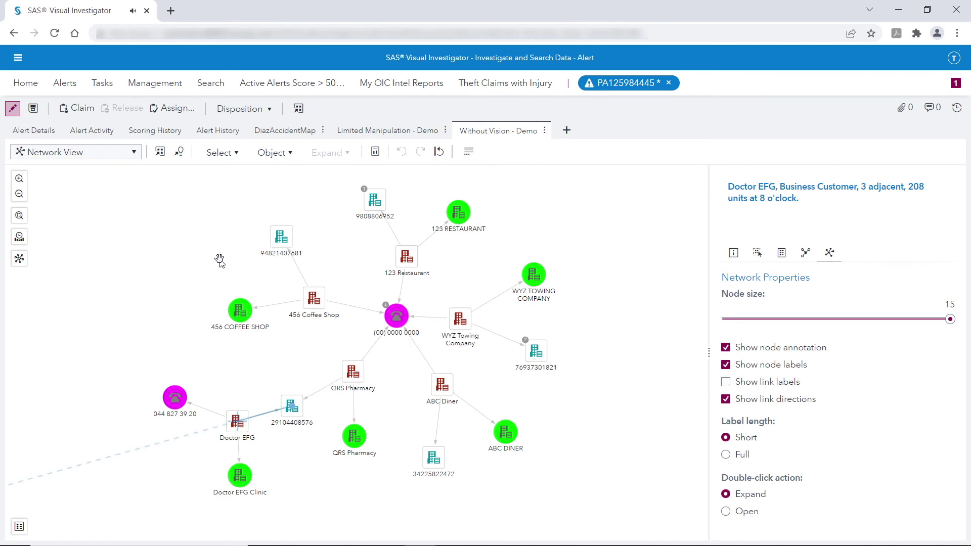
{"action": "key", "text": "Escape"}
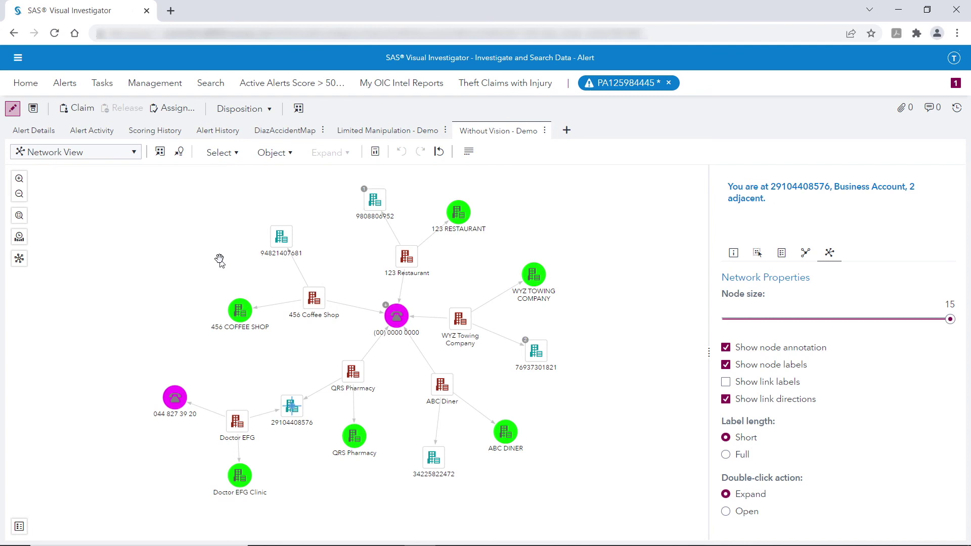